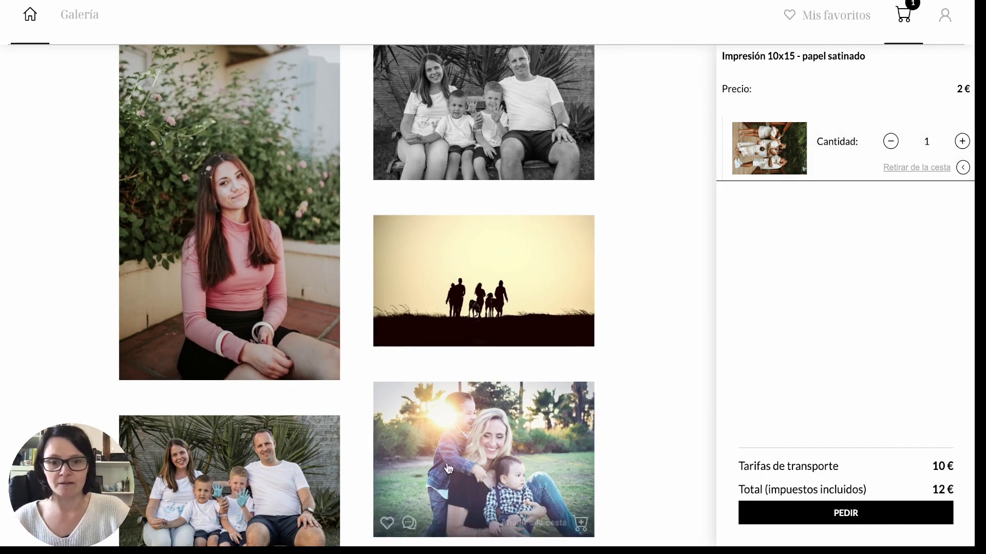
Choose the Impresión 10x15 print for the golden sunset photo of the family with the pointing child.
scroll(236, 418, "down", 3)
left_click(264, 392)
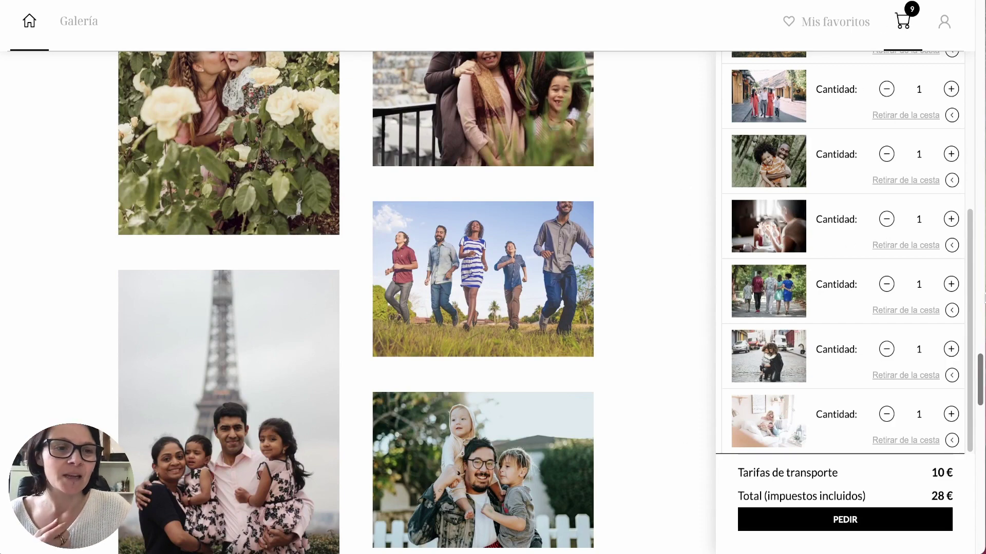
scroll(980, 398, "down", 6)
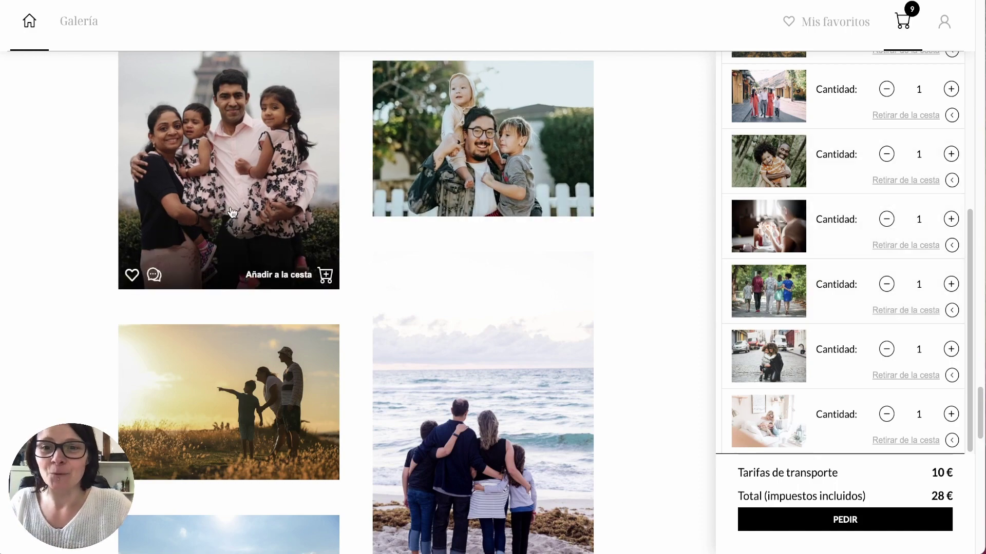
scroll(236, 212, "up", 6)
scroll(236, 211, "up", 2)
scroll(508, 284, "down", 12)
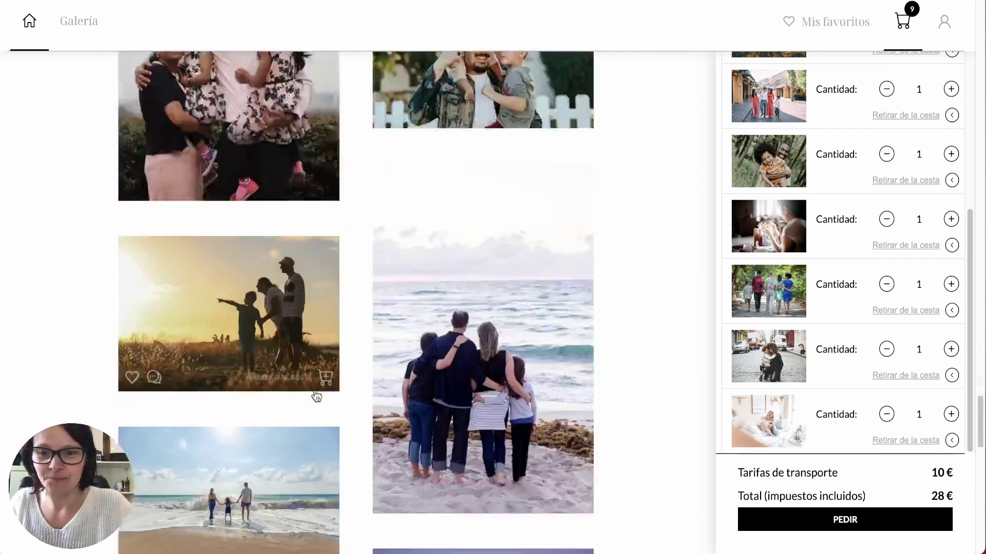
left_click(278, 266)
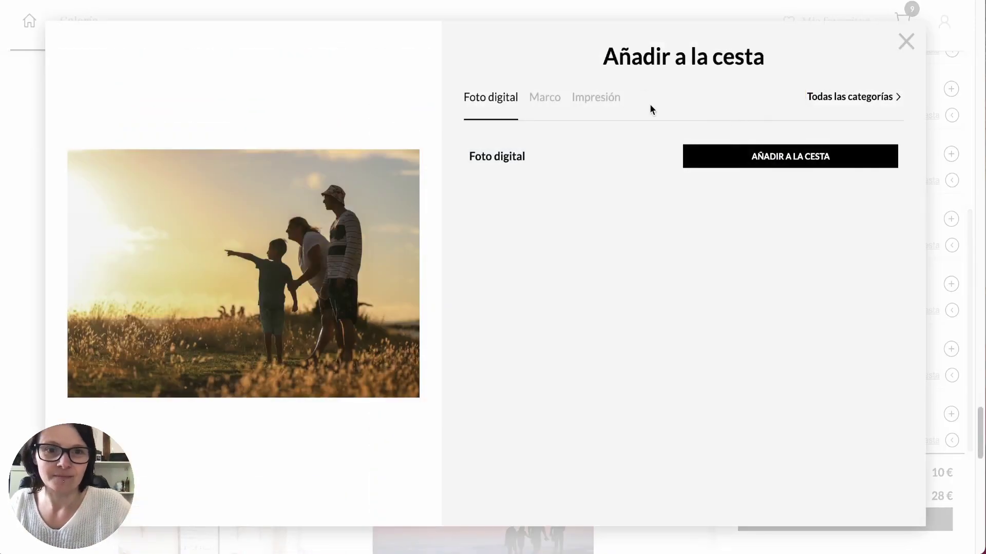
left_click(610, 104)
left_click(748, 154)
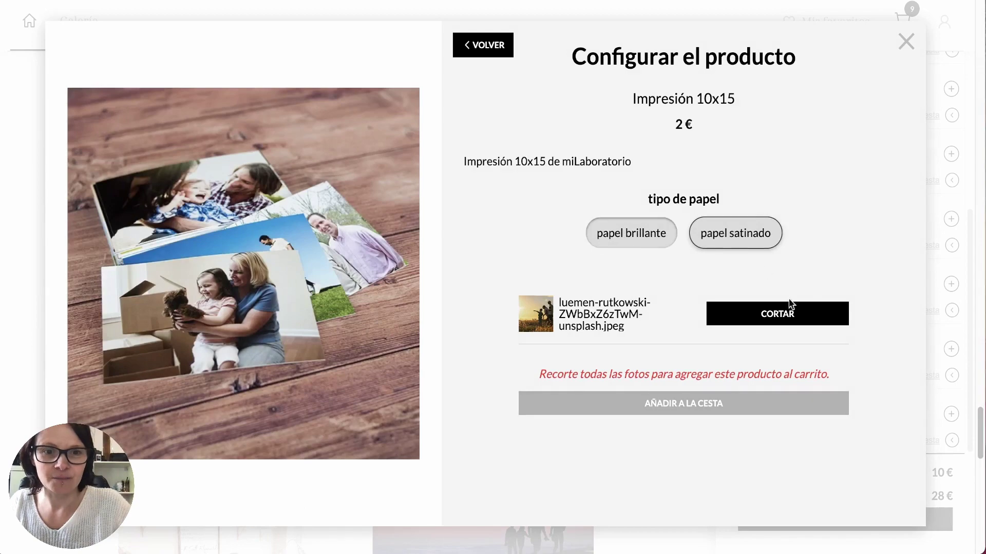
Accept the sunset photo's crop and add its 10x15 satin-paper print to the basket.
left_click(791, 303)
left_click(358, 505)
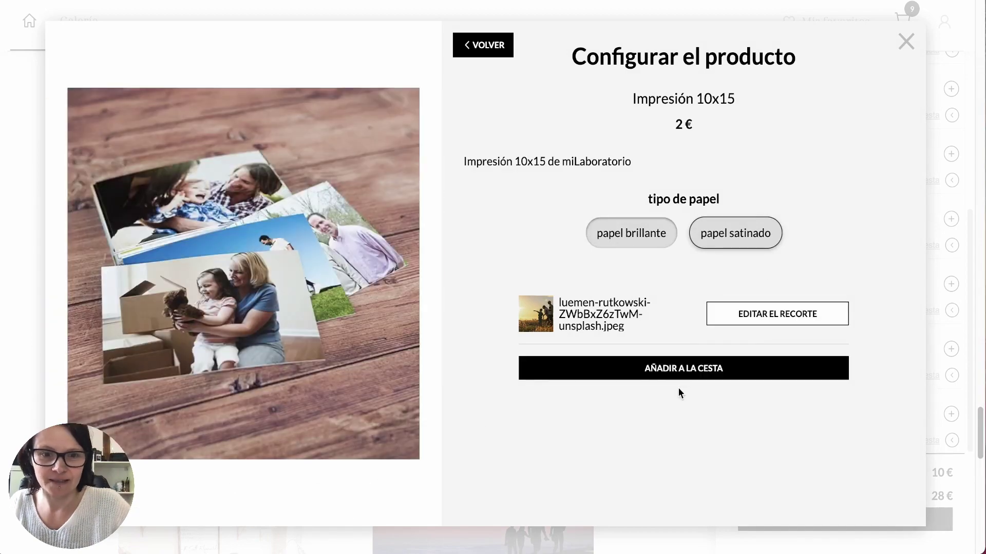
left_click(679, 375)
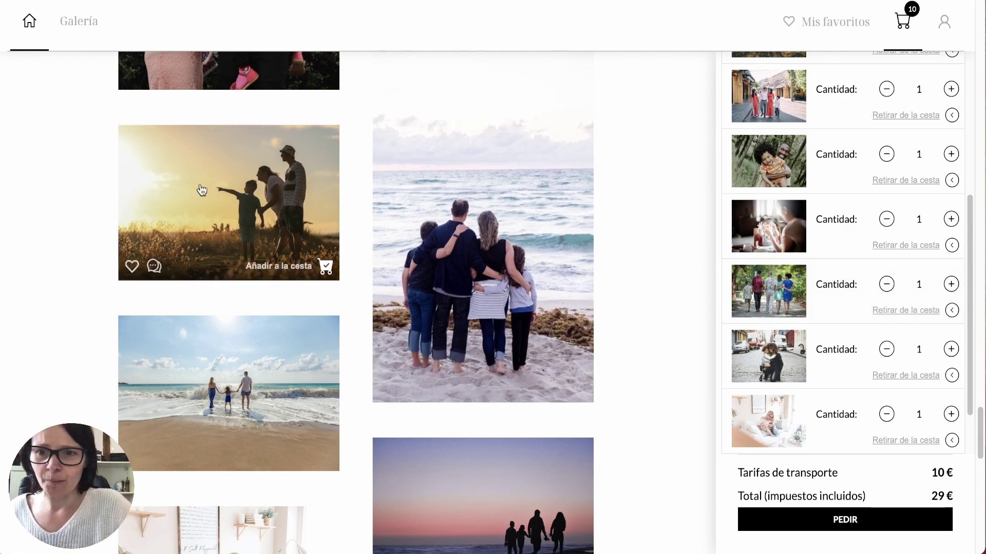
Configure a Marco product in Azul for the photo of the mother kissing her daughter among the roses.
scroll(202, 190, "up", 10)
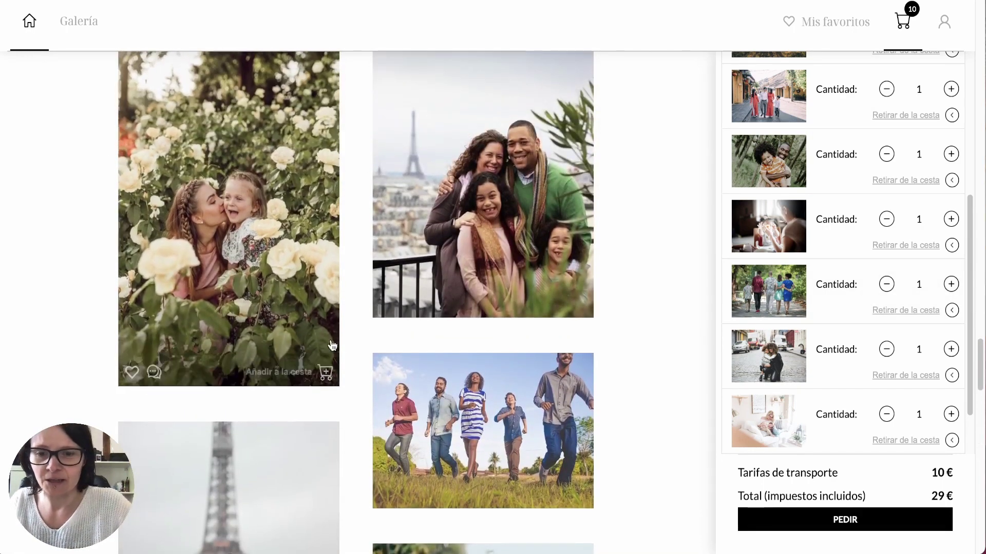
left_click(324, 372)
left_click(544, 98)
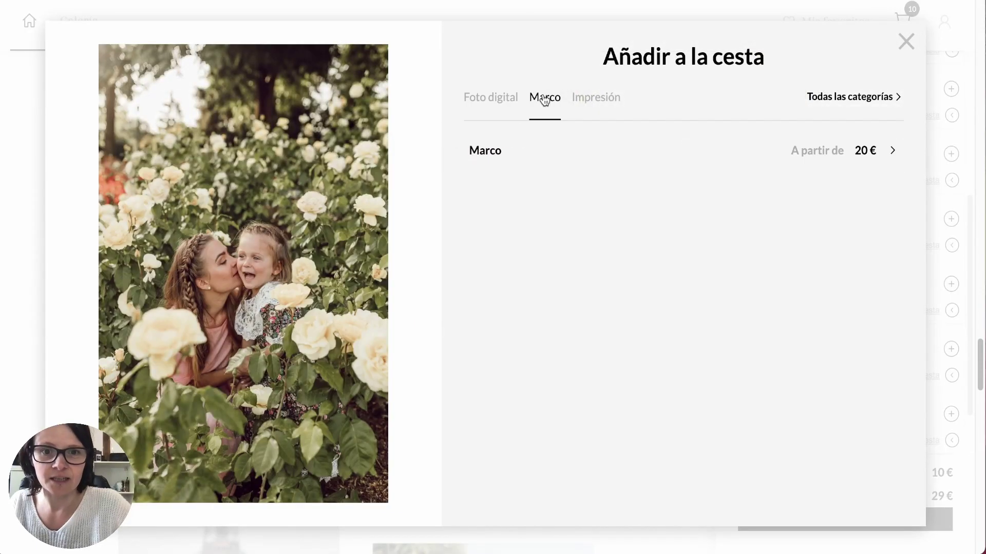
left_click(539, 143)
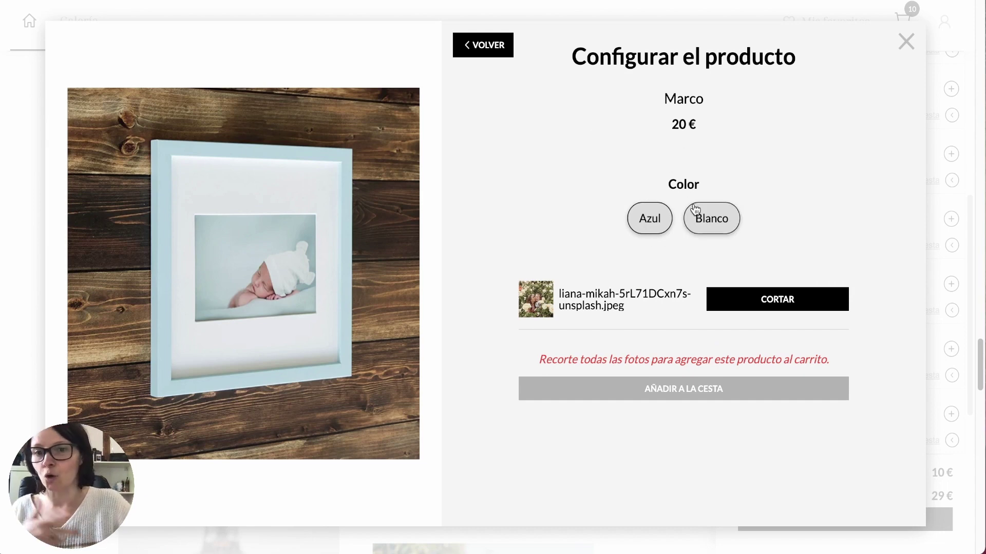
left_click(721, 222)
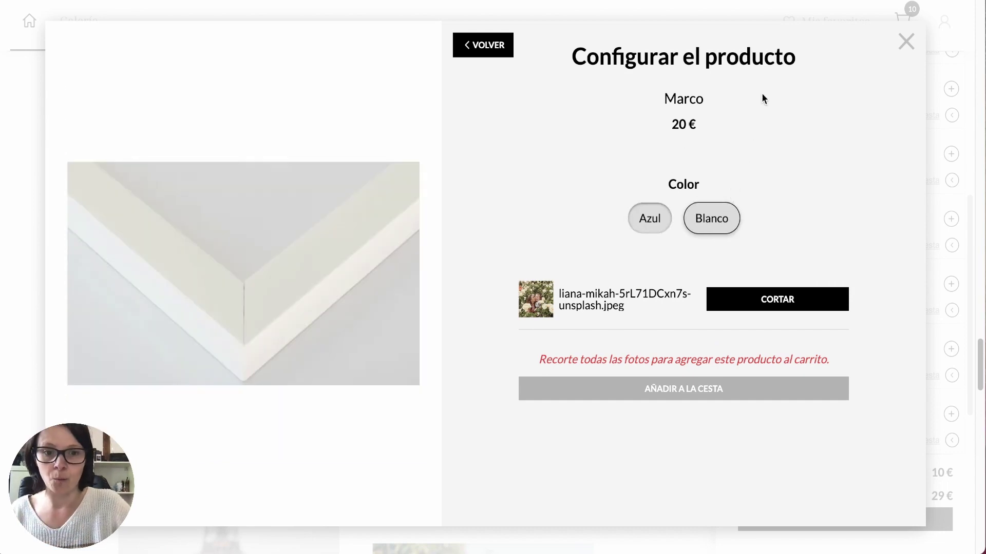
left_click(646, 222)
Crop the rose garden photo around the mother and daughter and add the frame to the basket.
left_click(759, 292)
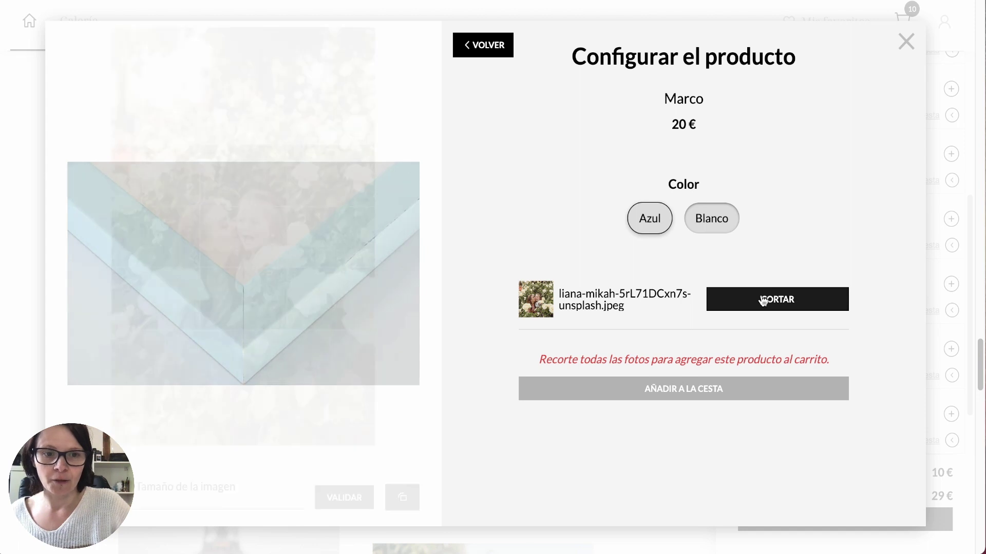
left_click_drag(267, 268, 255, 250)
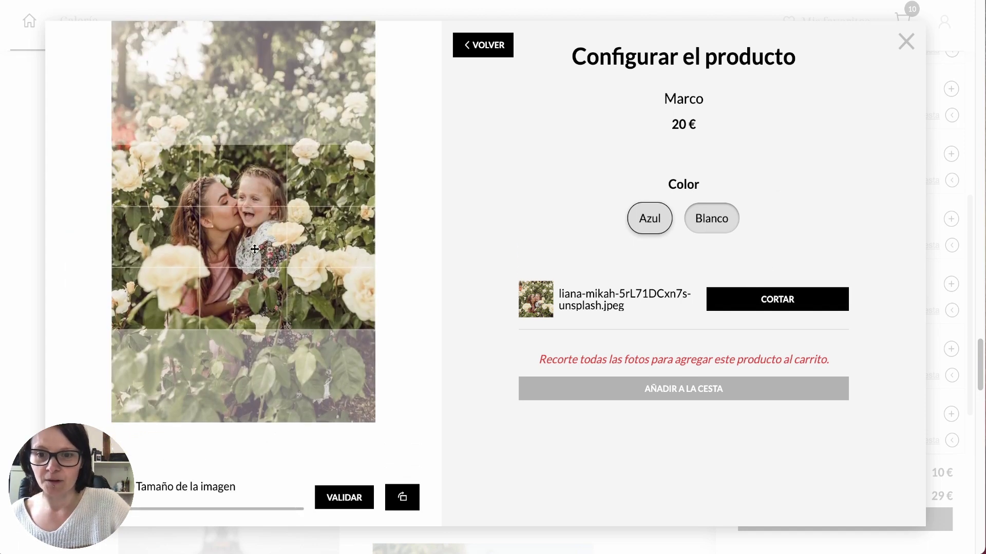
left_click(343, 497)
left_click(640, 357)
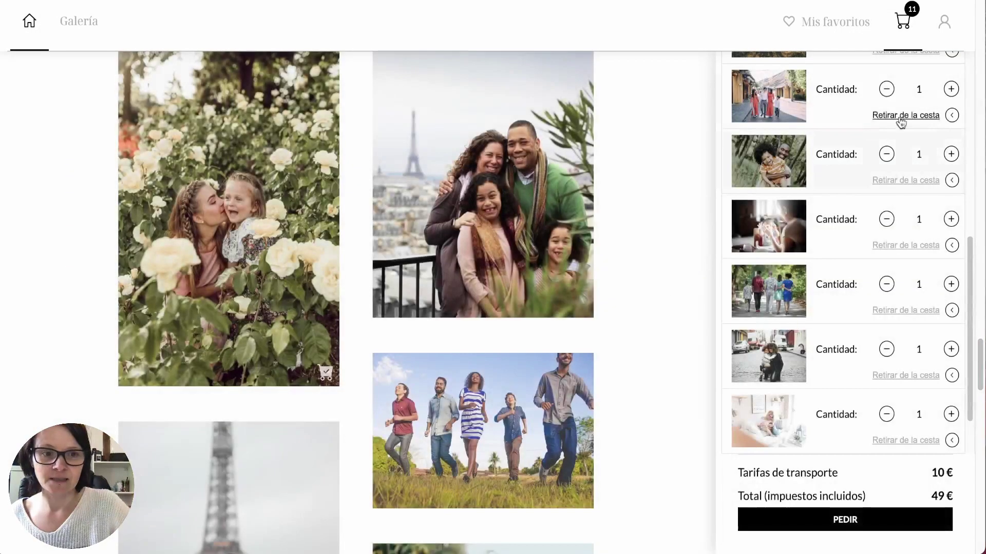
Proceed to checkout with the basket and accept the prefilled contact and delivery address.
scroll(981, 368, "down", 7)
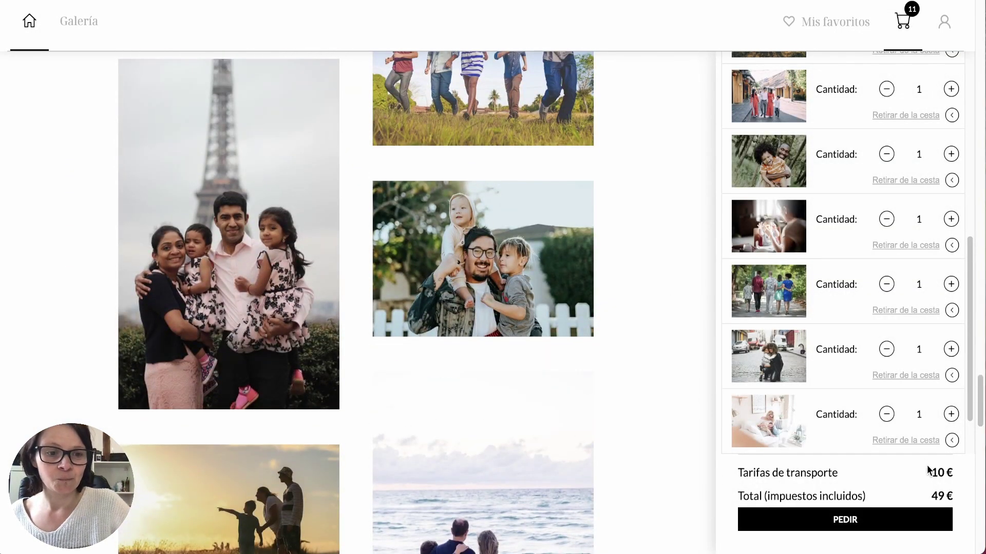
left_click_drag(956, 496, 927, 498)
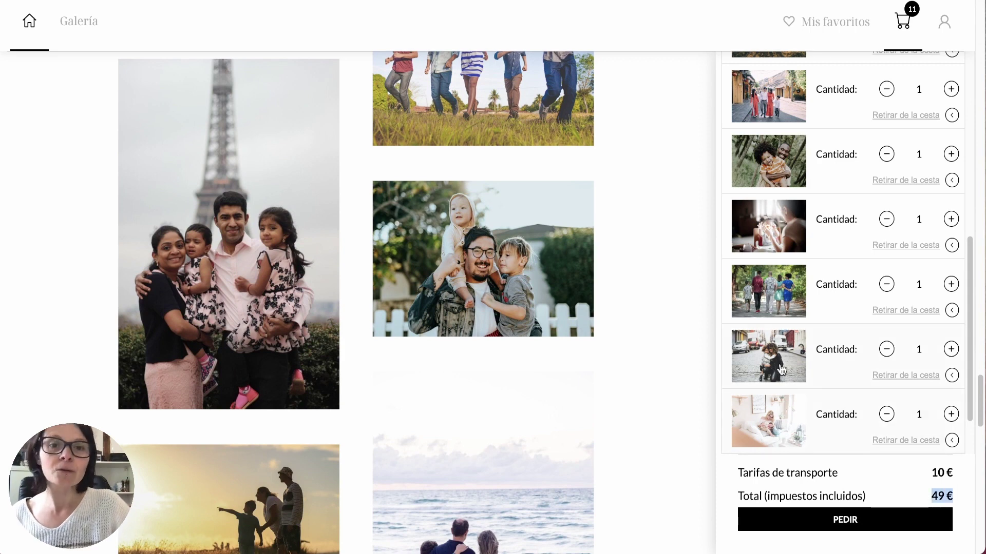
left_click(840, 520)
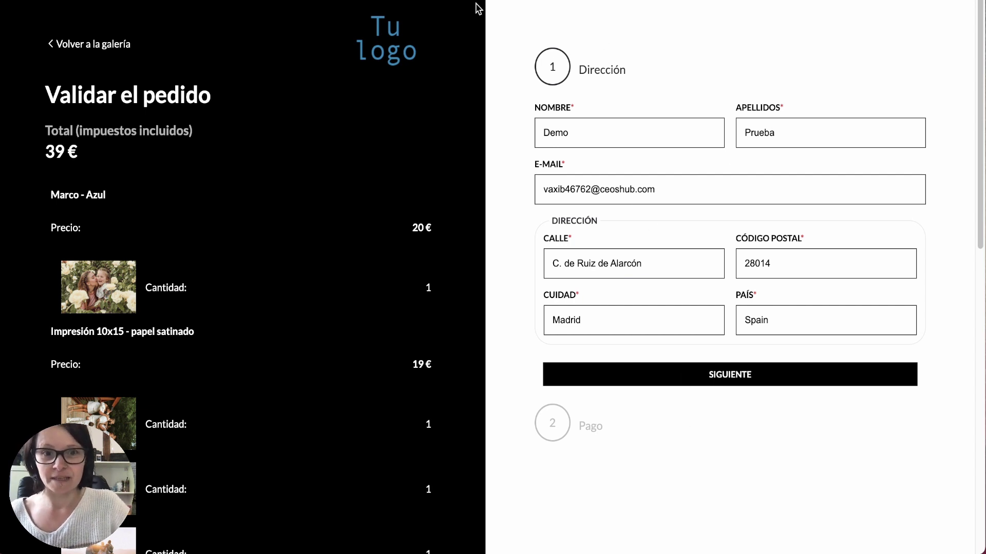
left_click(706, 376)
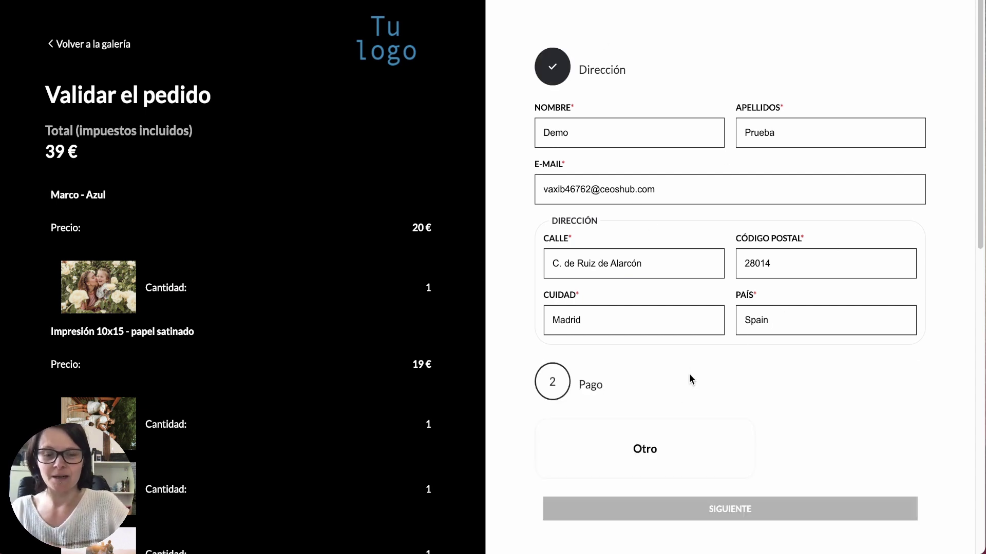
Select Otro as the payment method and place the order.
scroll(688, 380, "down", 1)
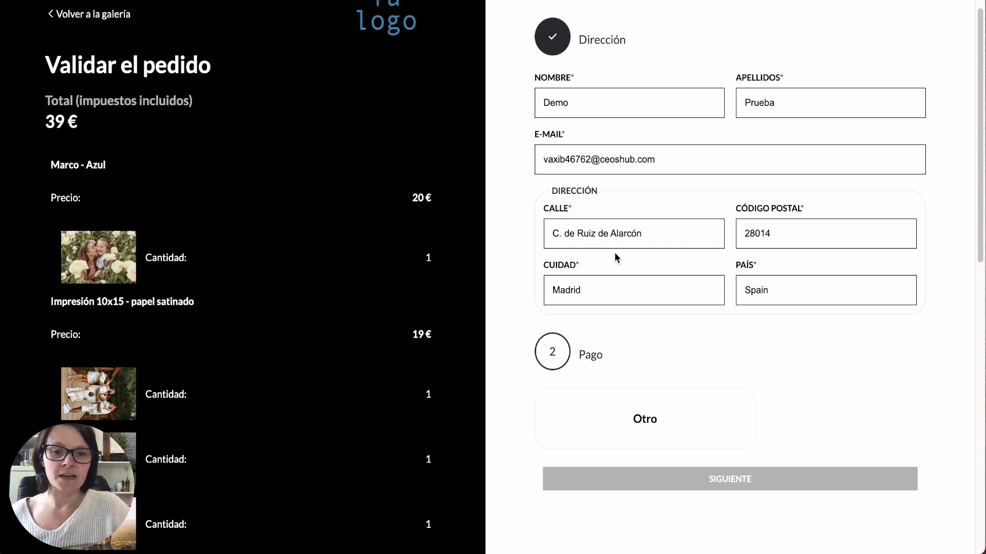
left_click(642, 437)
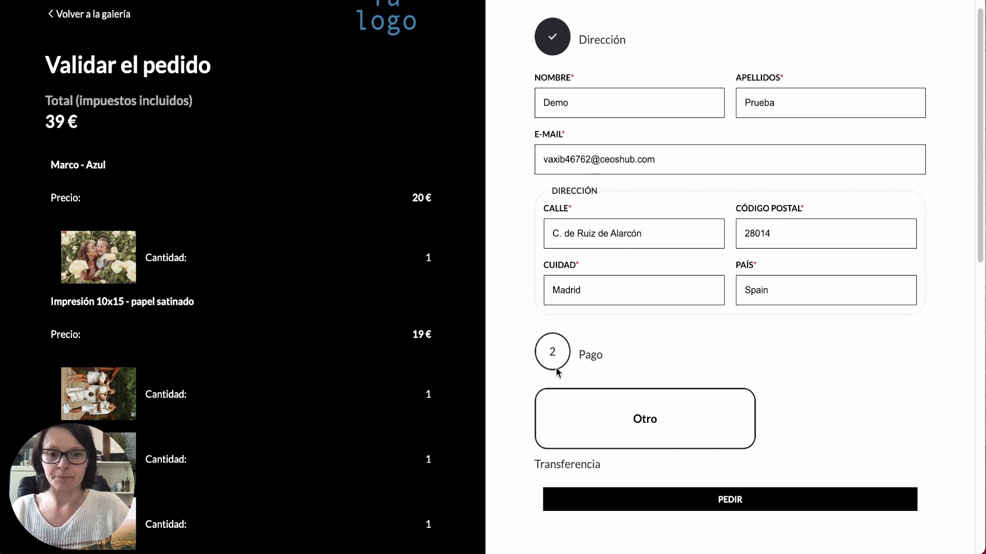
scroll(493, 359, "down", 2)
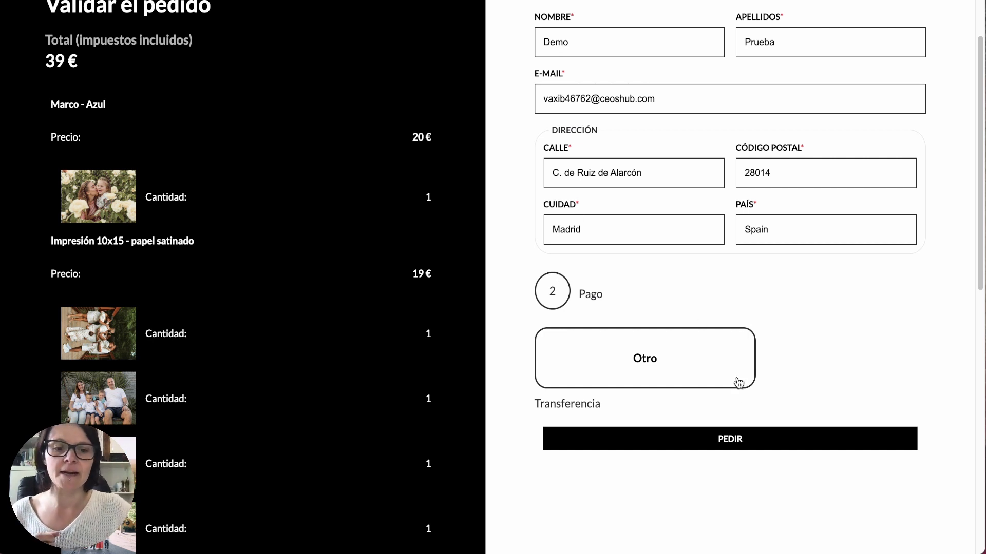
left_click(730, 441)
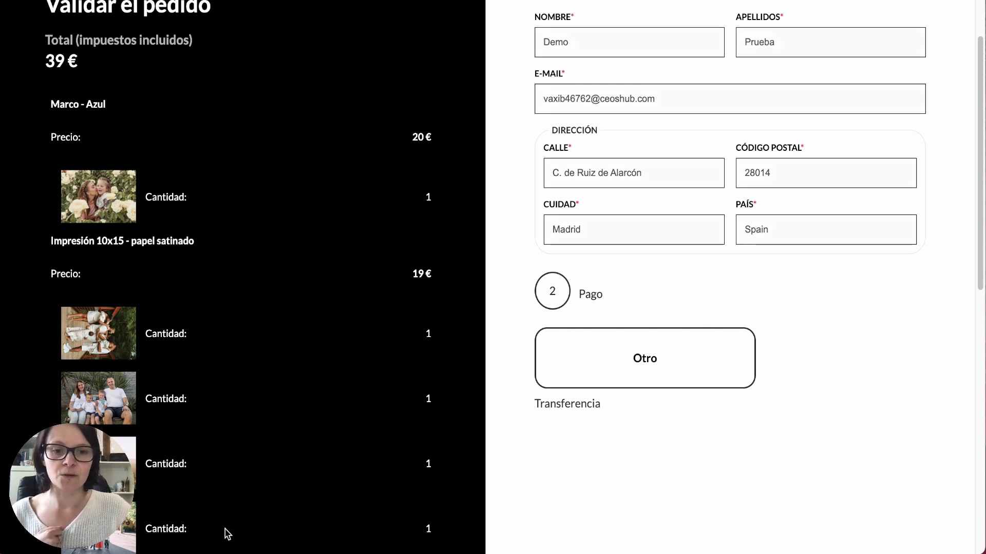
Switch to the Fotostudio gallery admin and open the newest order notification for Sesión del martes 14 febrero 2023.
left_click(622, 340)
scroll(770, 375, "down", 1)
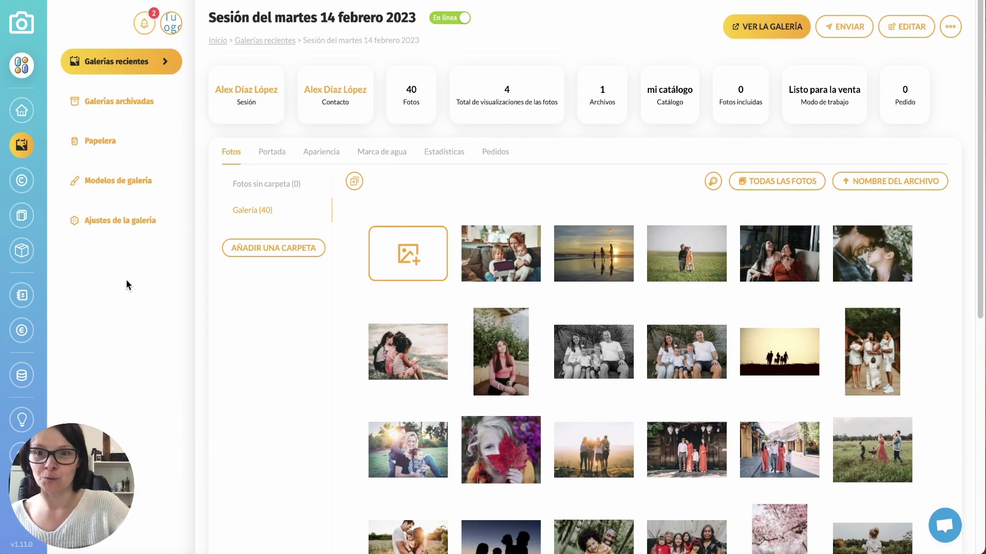
left_click(145, 23)
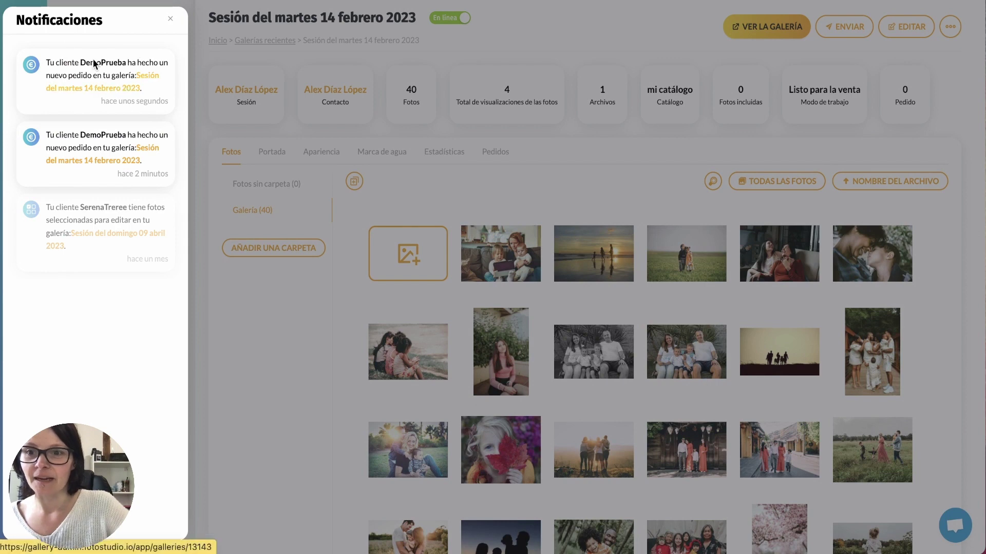
left_click(116, 91)
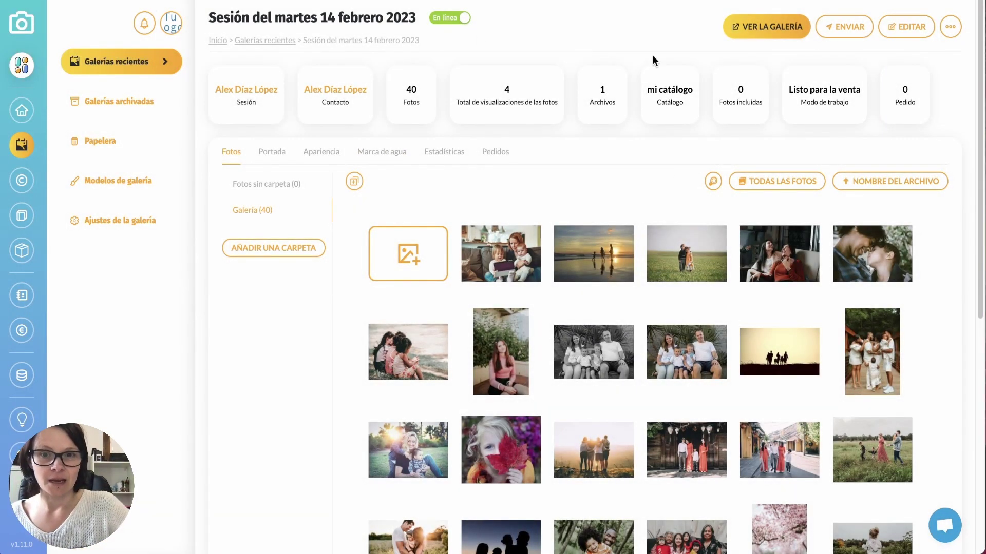
Open the order with status En espera and inspect the details of the 10x15 print listed just above the frame.
left_click(23, 252)
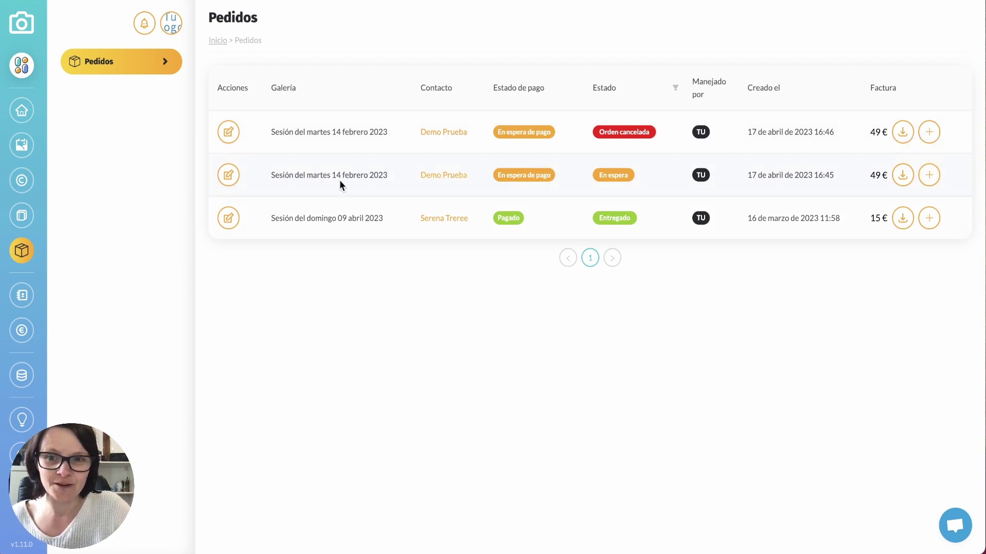
left_click(234, 179)
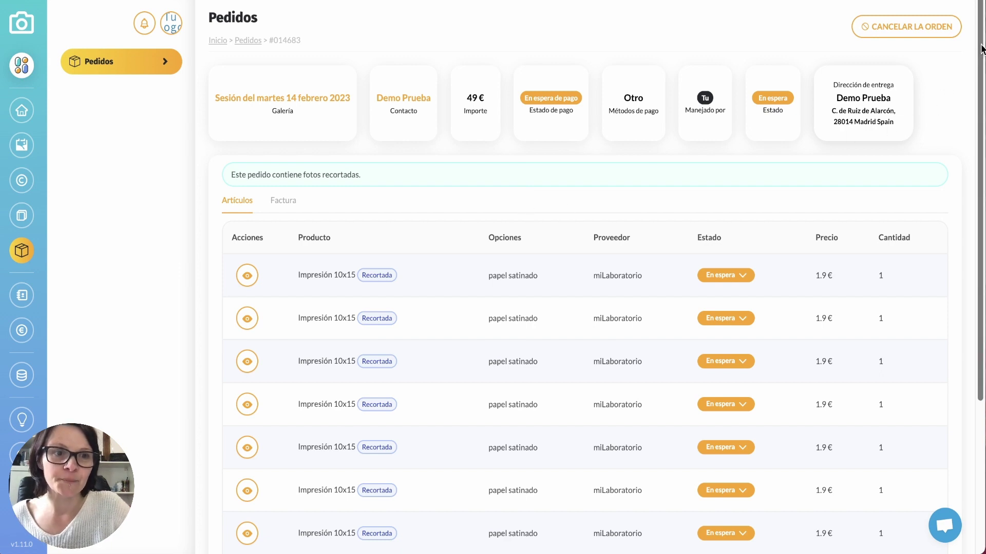
scroll(982, 259, "down", 5)
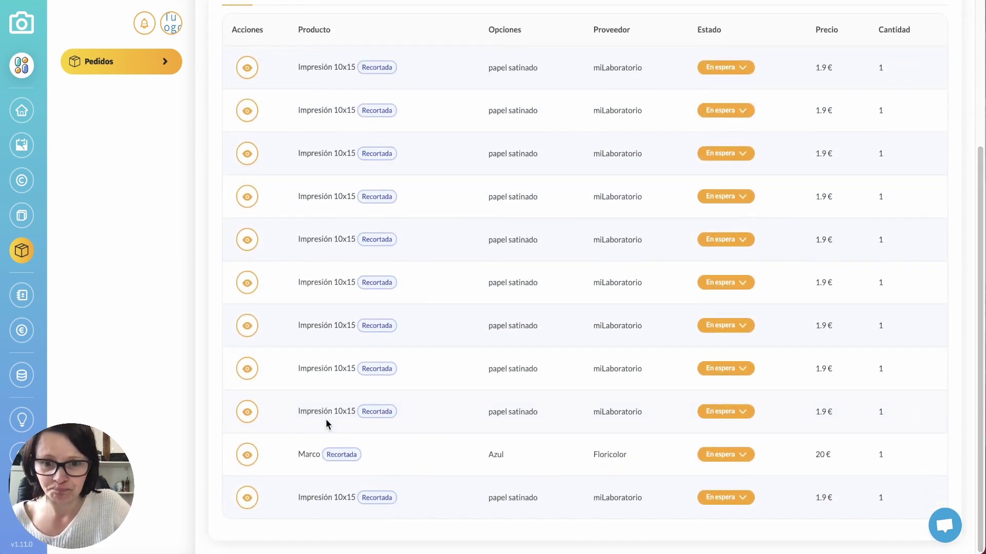
left_click(246, 409)
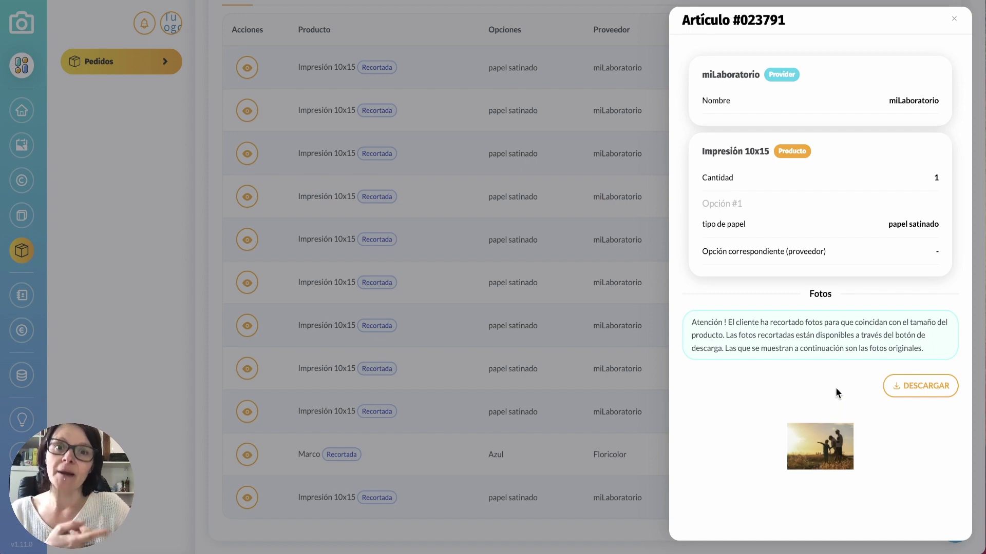
left_click(420, 11)
scroll(528, 196, "up", 4)
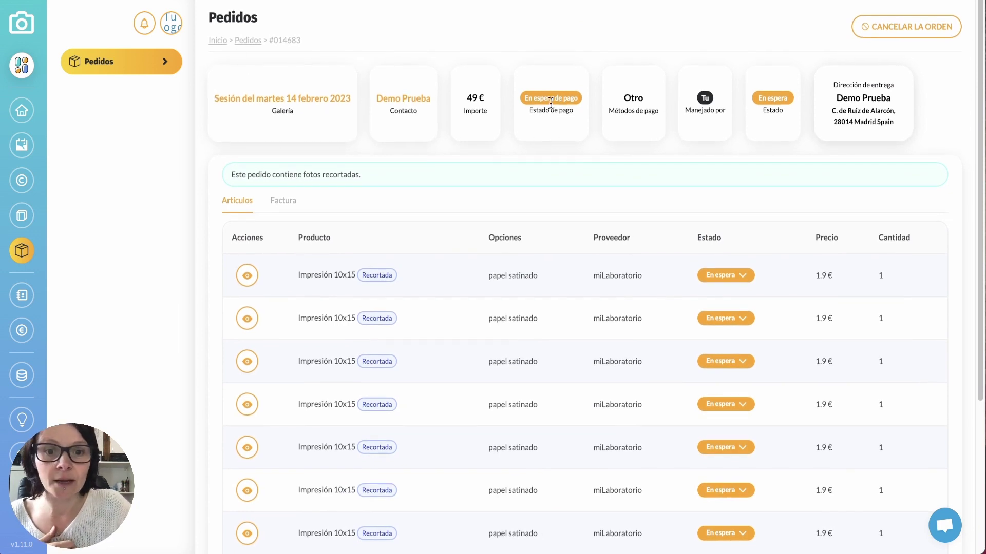
Record a 49 € payment by Transferencia on the newest invoice and return to the orders list.
left_click(22, 330)
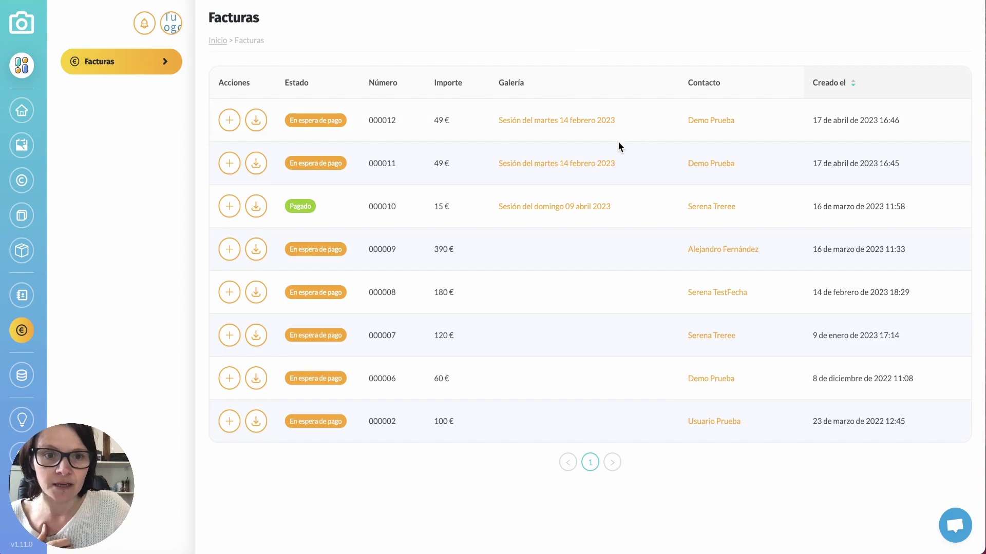
left_click(230, 120)
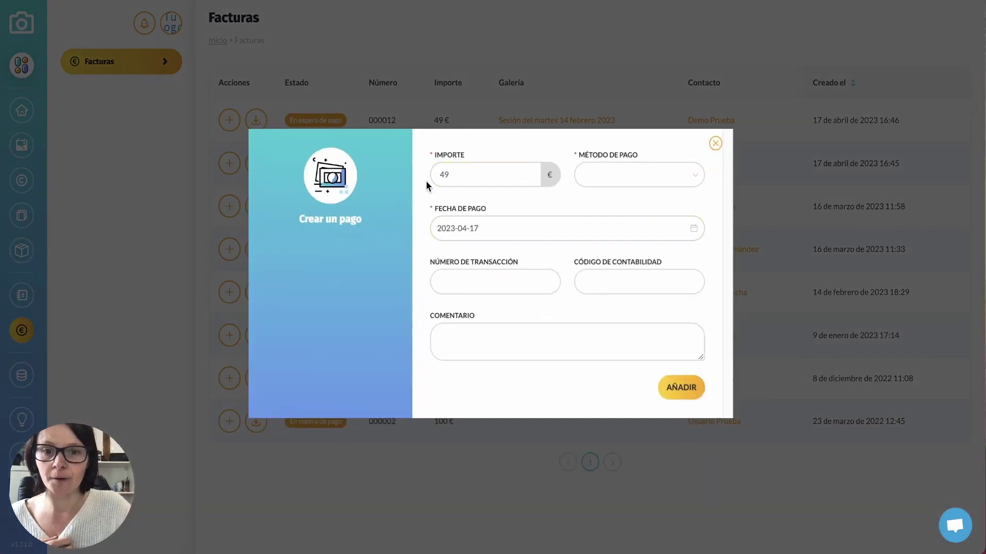
left_click(636, 173)
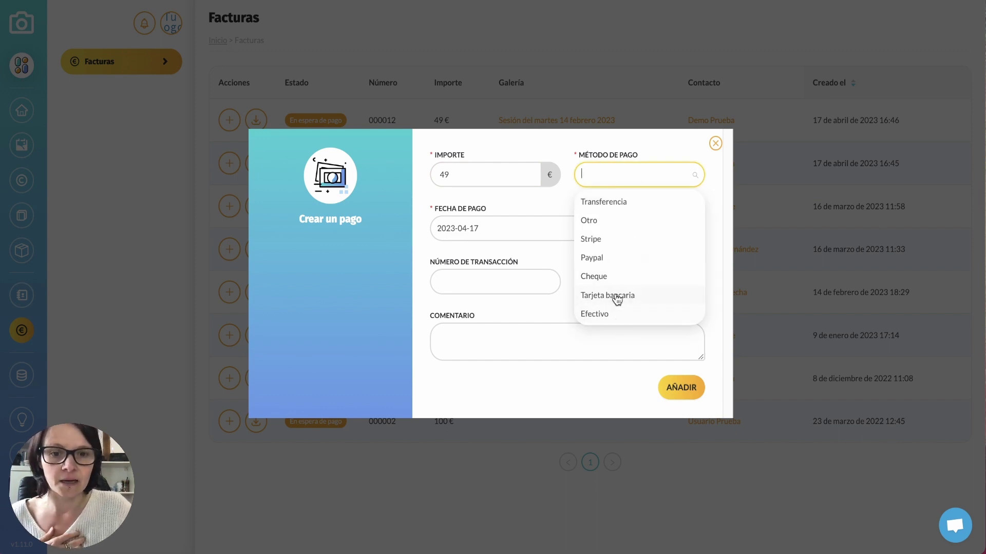
left_click(607, 203)
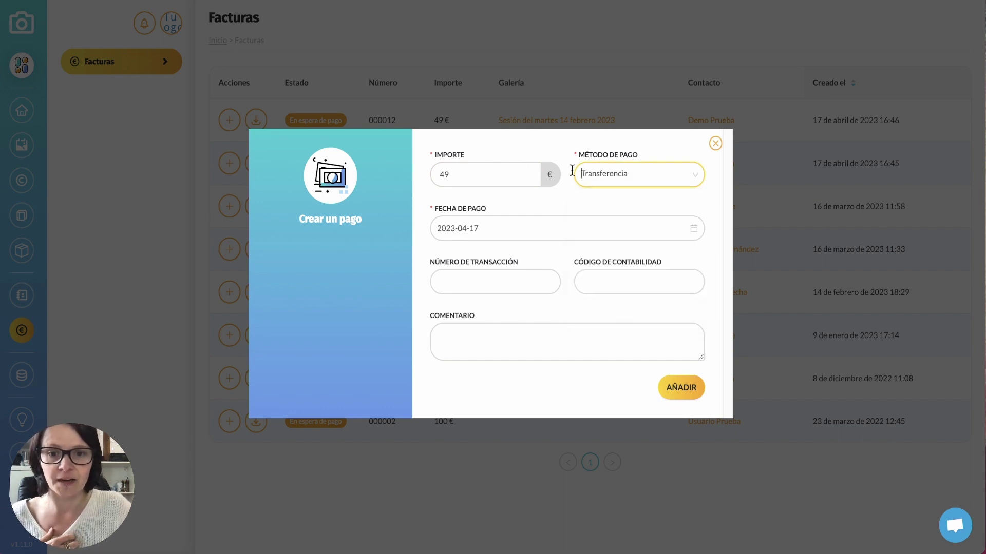
left_click(679, 389)
left_click(21, 251)
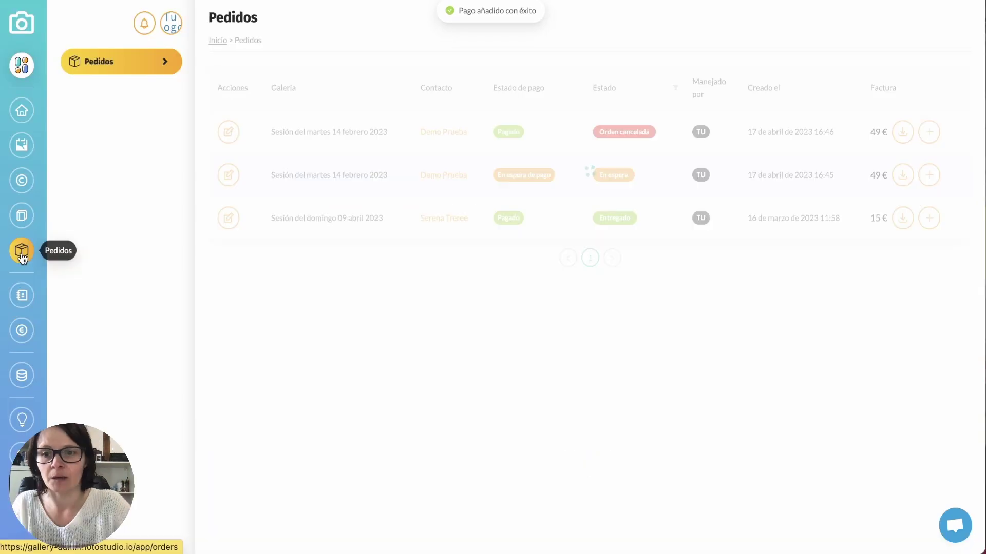
Reopen the En espera order for Sesión del martes 14 febrero 2023, check its invoice's payment status and return to its items.
left_click(226, 177)
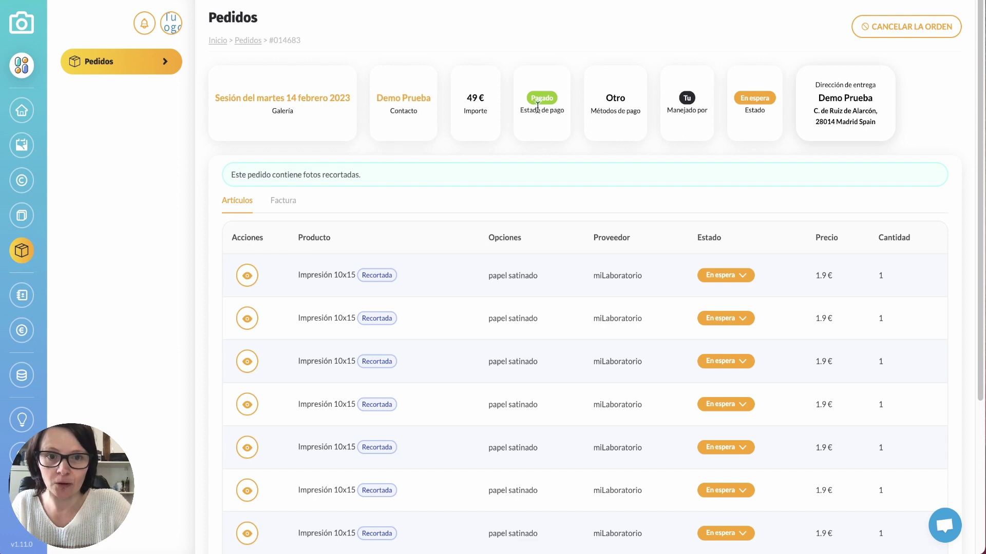
left_click(283, 200)
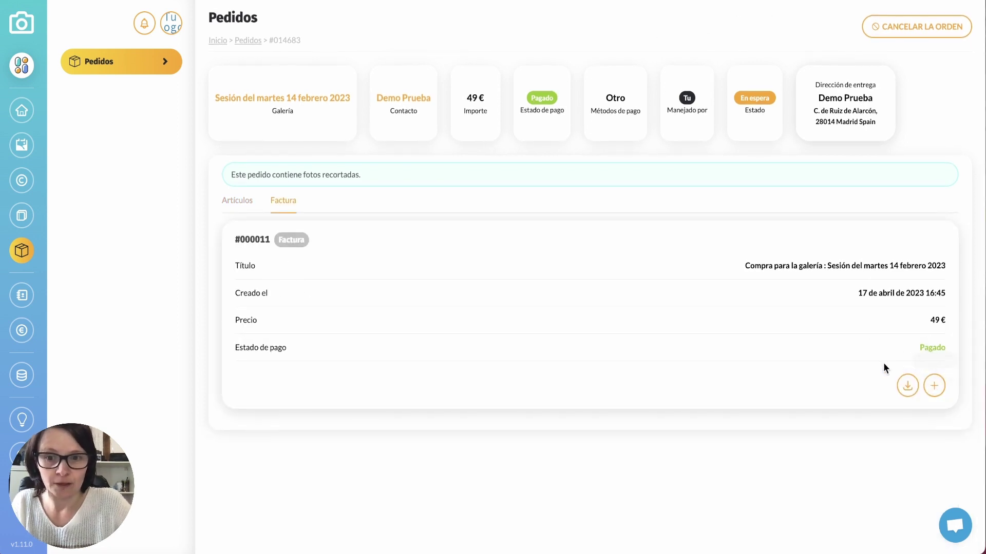
left_click(237, 200)
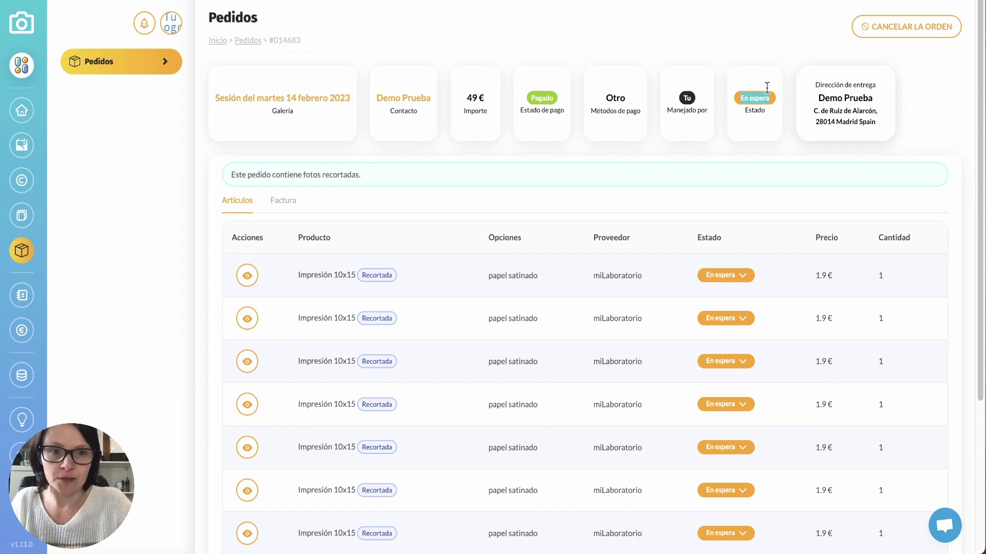
Change the status of the first 10x15 print in the order to Ordenado.
scroll(399, 312, "up", 2)
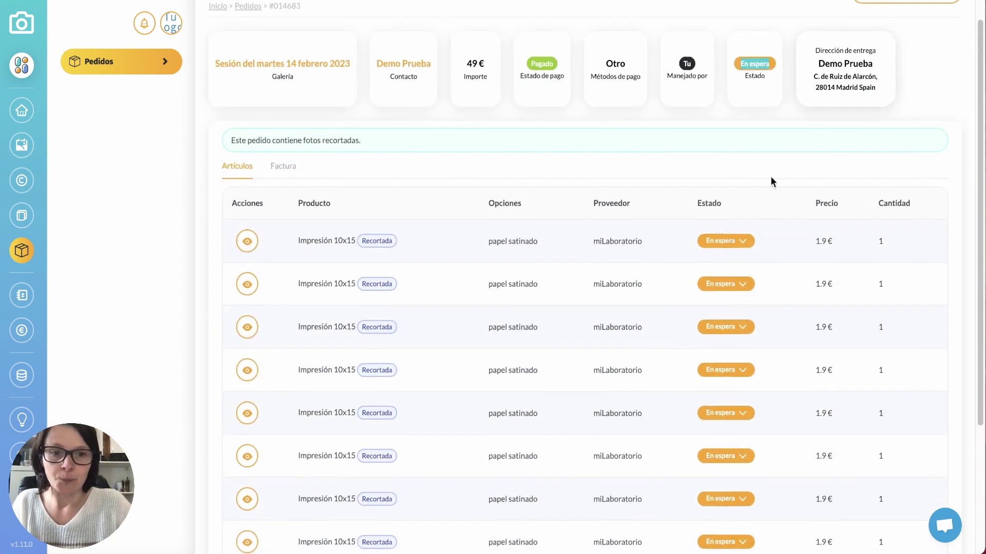
left_click(741, 241)
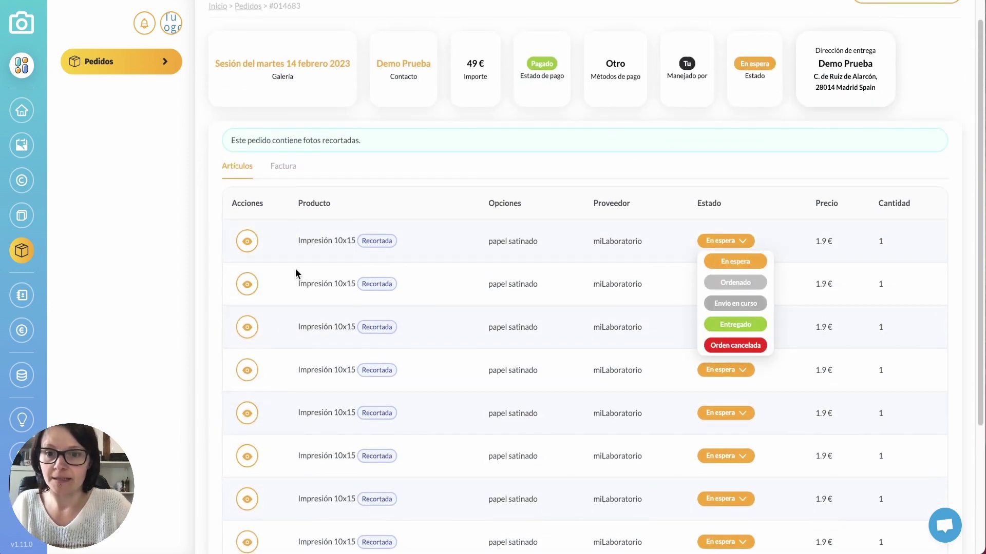
scroll(267, 301, "down", 1)
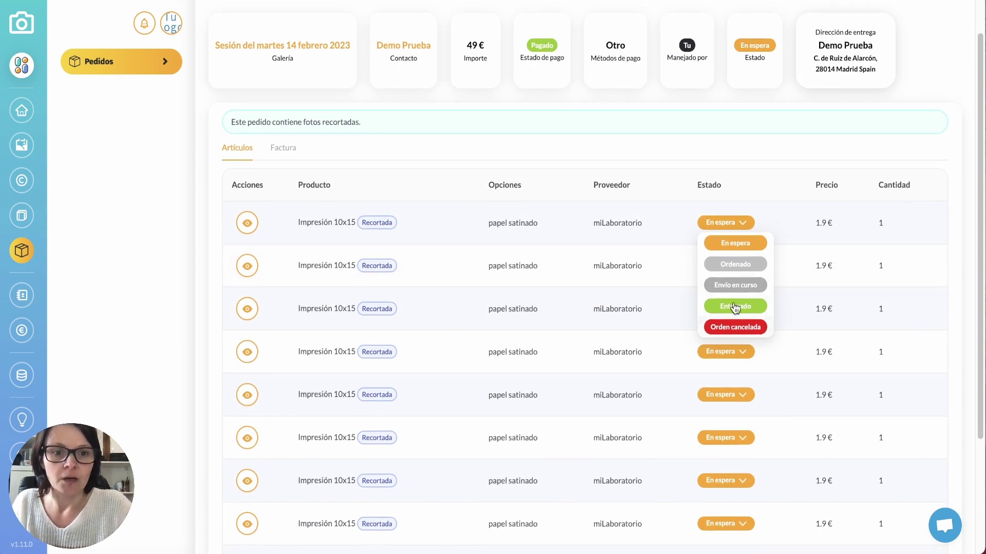
left_click(734, 263)
scroll(723, 184, "up", 1)
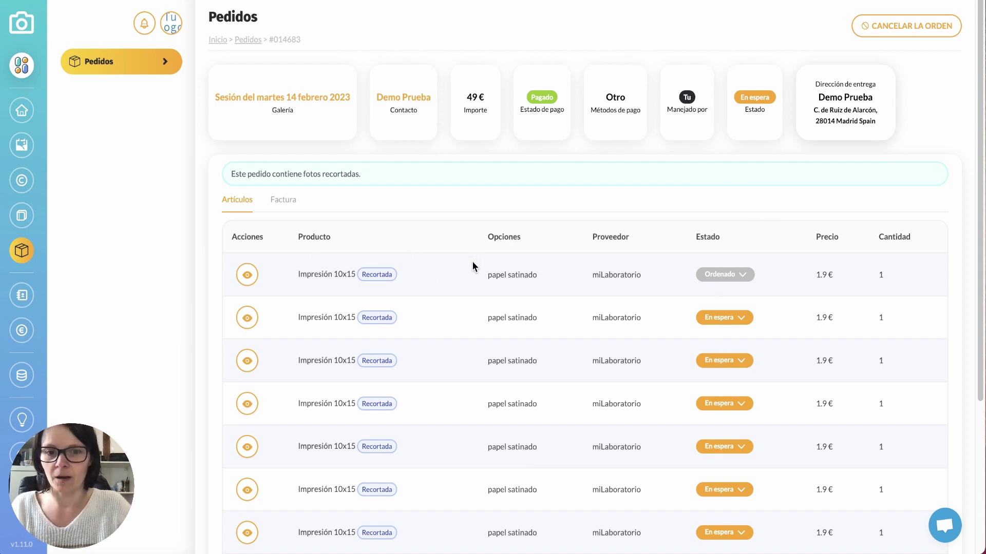
Review the statuses of all items in the order and highlight the client's delivery address.
scroll(726, 288, "down", 1)
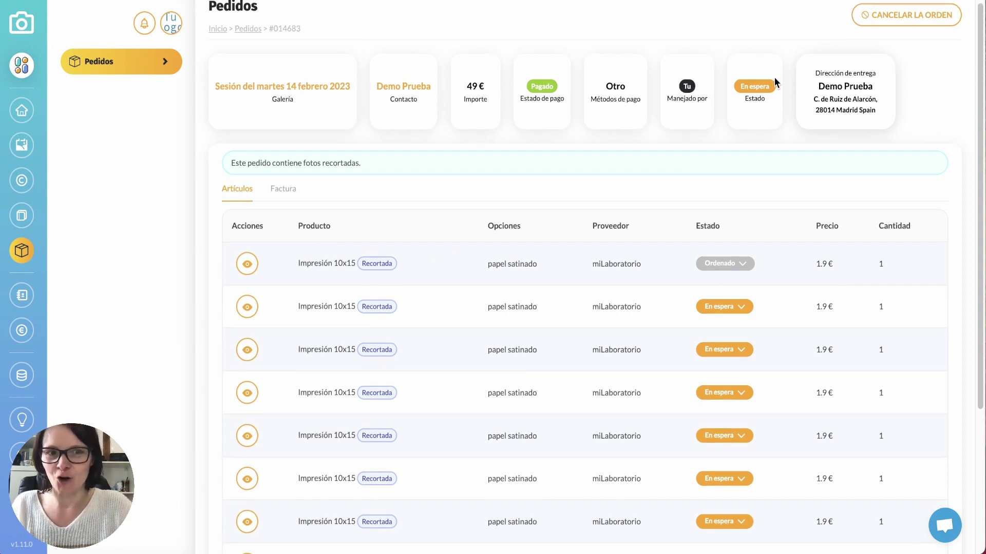
scroll(719, 381, "down", 4)
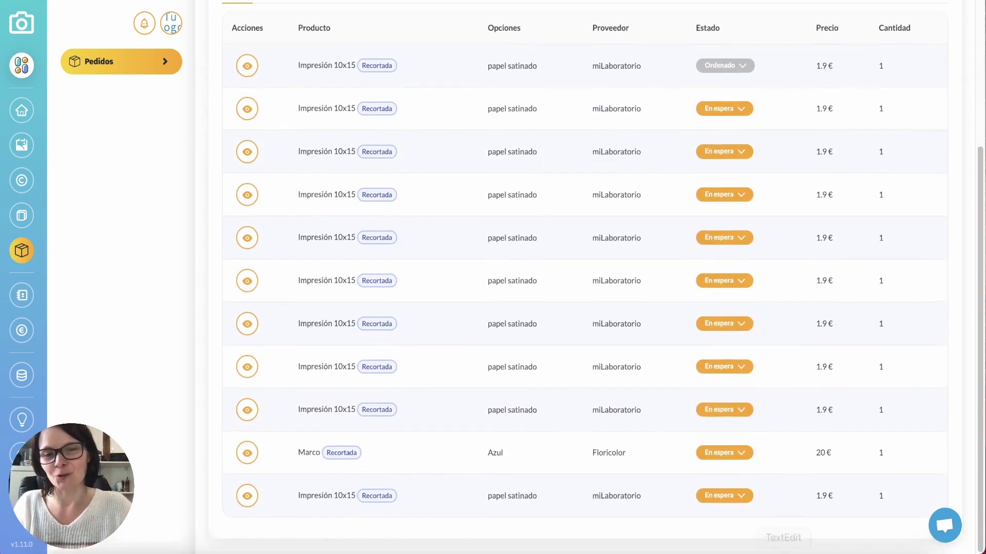
scroll(733, 110, "up", 4)
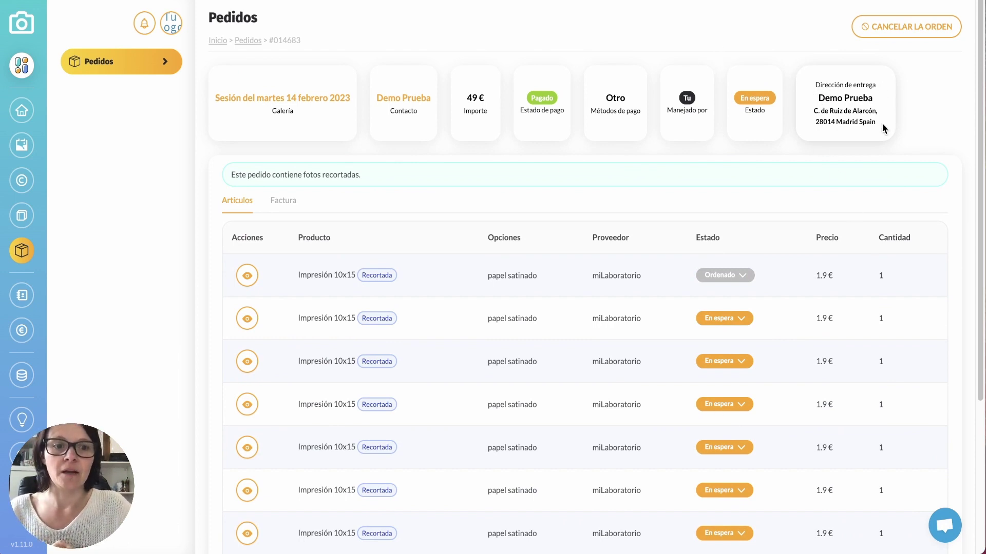
left_click_drag(884, 127, 809, 79)
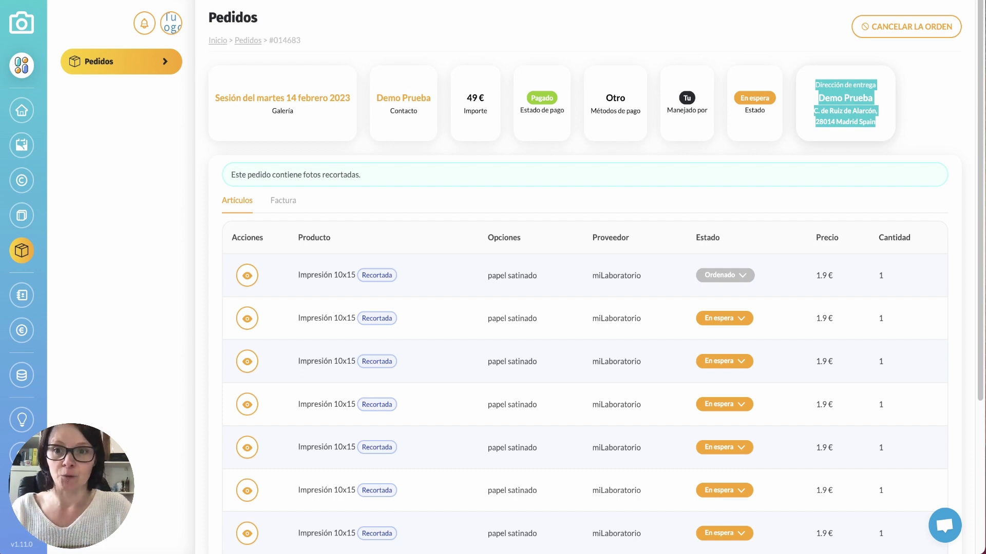
In the account's Mi actividad order settings, enable Recibir siempre los pedidos en mi domicilio.
left_click(171, 23)
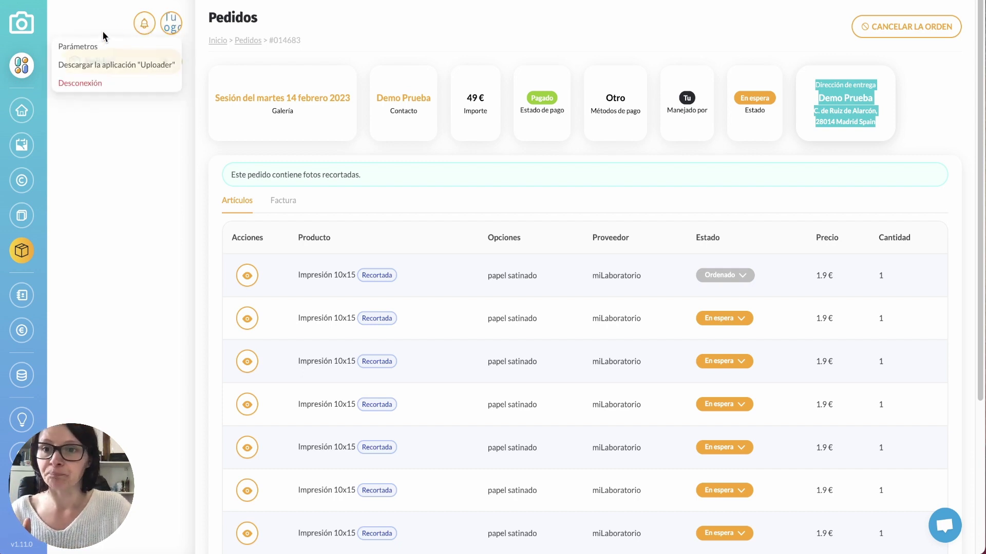
left_click(171, 23)
left_click(109, 49)
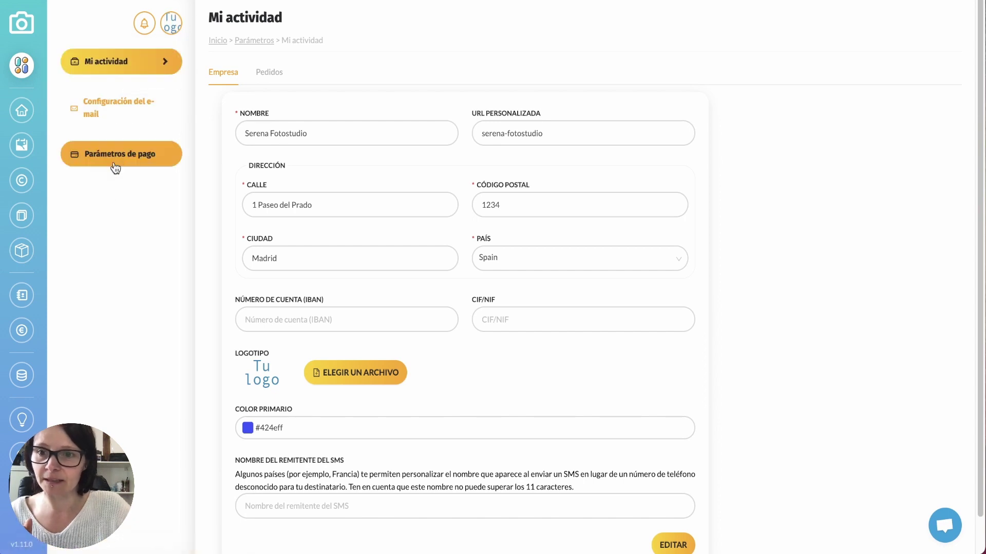
scroll(716, 154, "down", 1)
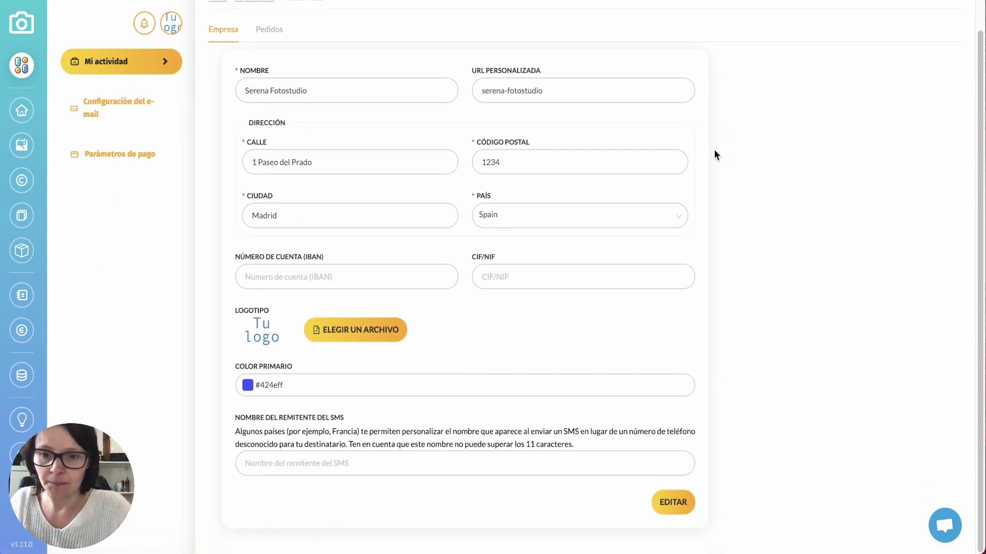
scroll(715, 149, "up", 1)
left_click(269, 72)
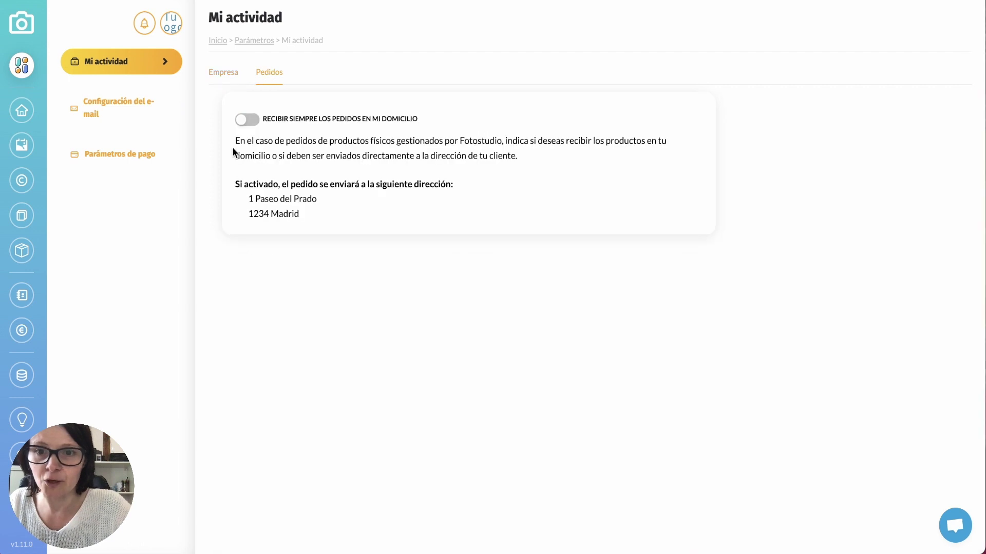
left_click_drag(263, 119, 300, 122)
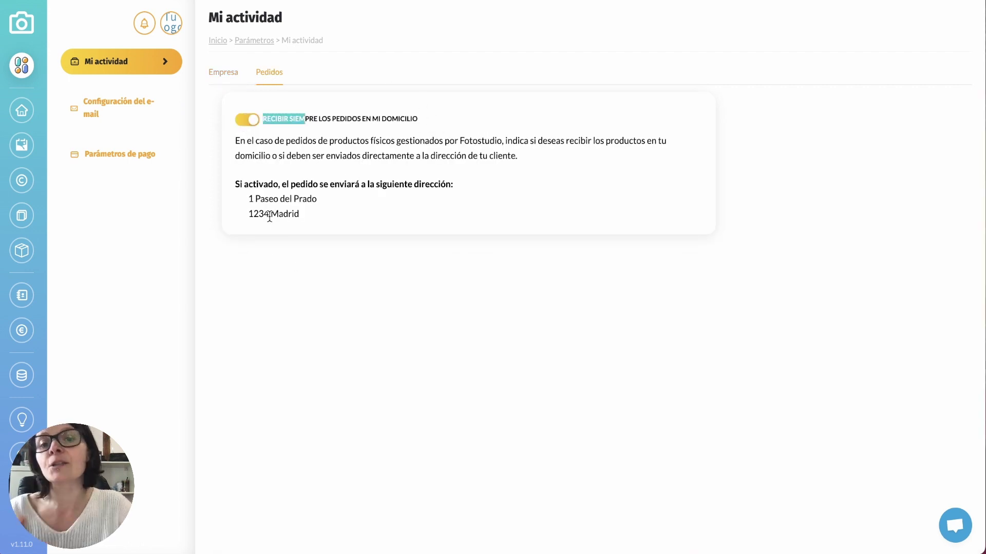